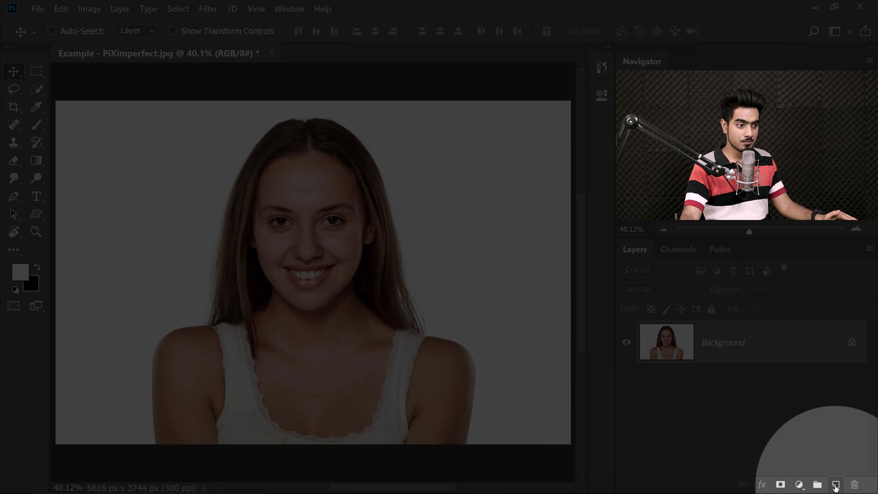
Step: Create a new empty layer above Background and name it Blemishes
click(836, 486)
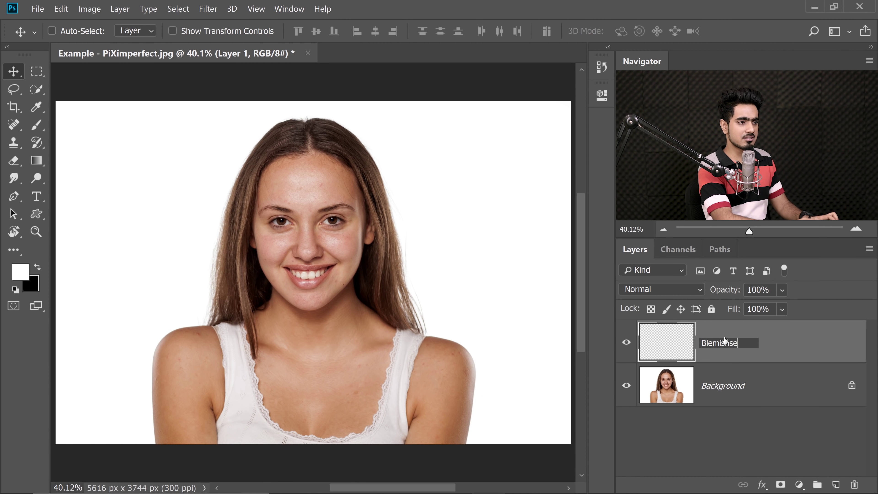
key(Return)
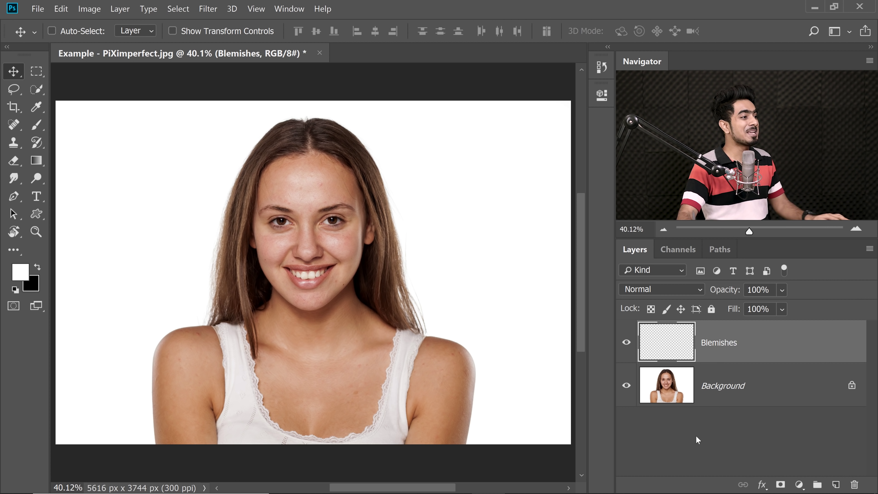
scroll(312, 236, up, 3)
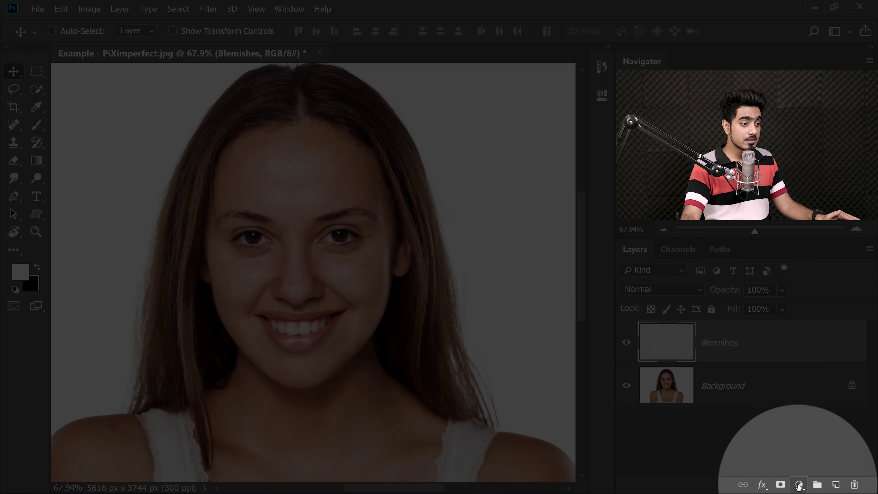
Step: Add a Black & White adjustment layer with Reds at -135 and Yellows raised to 129
click(799, 485)
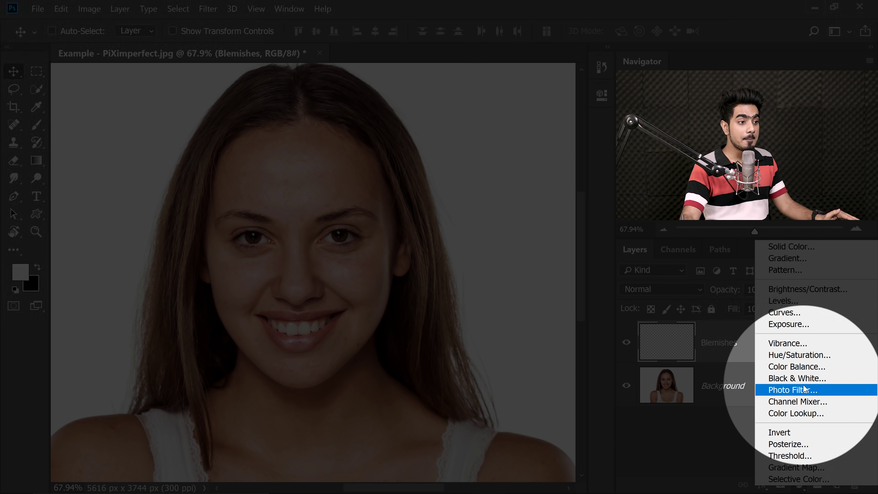
click(797, 378)
scroll(279, 211, up, 2)
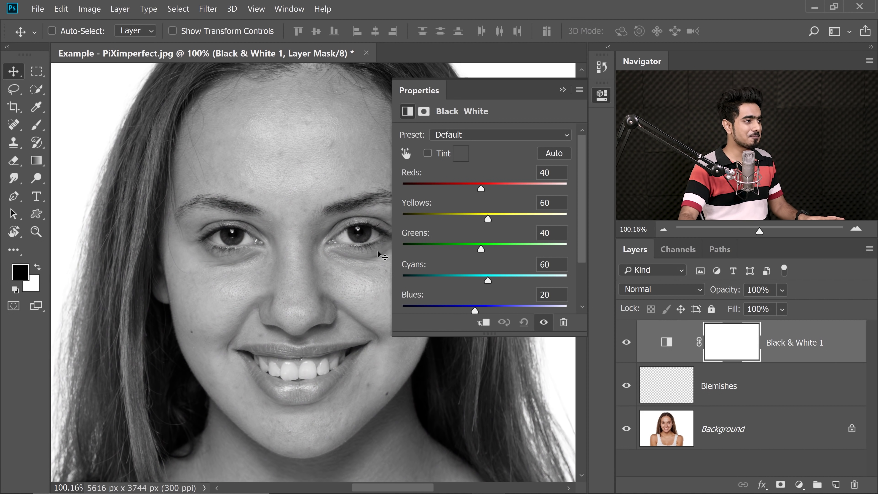
drag(382, 256, 284, 279)
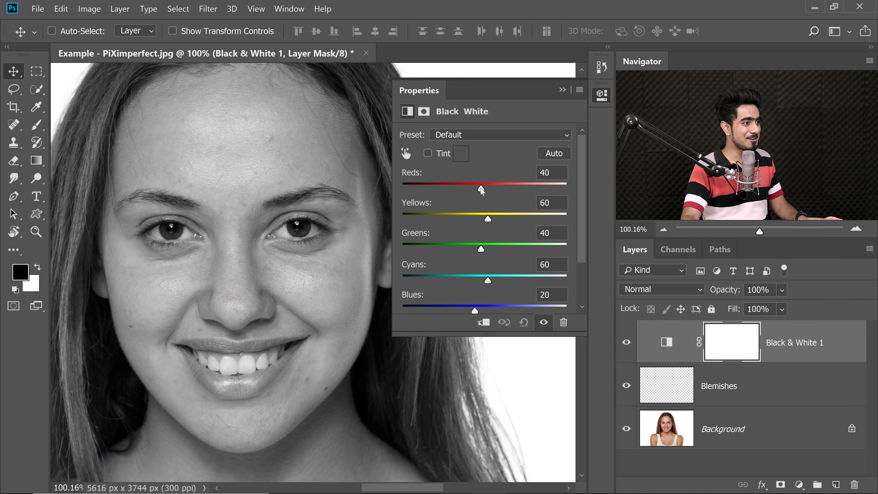
drag(482, 190, 429, 190)
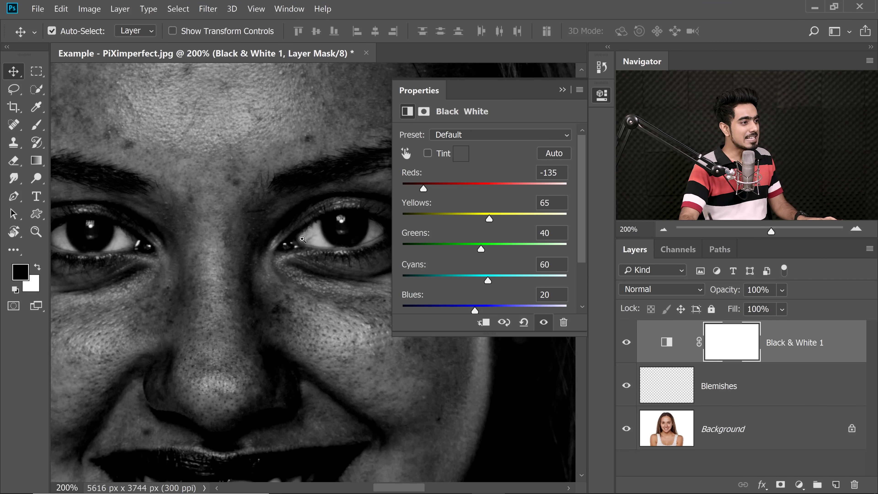
alt+click(263, 239)
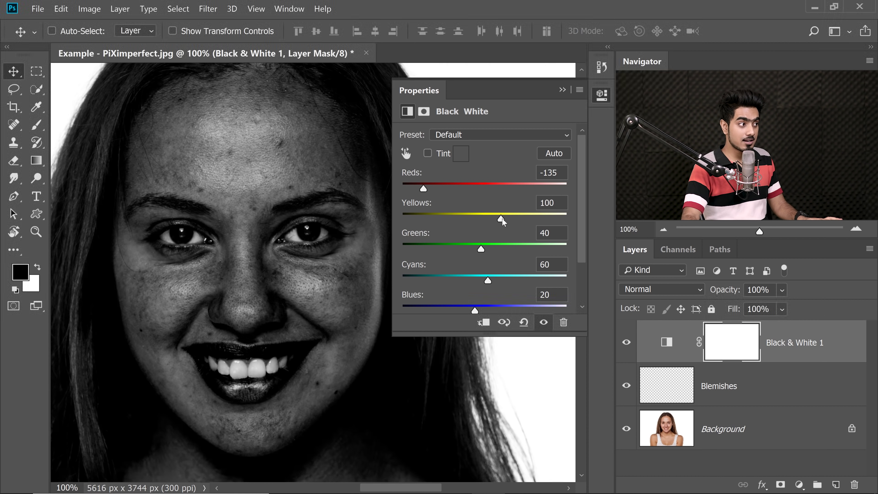
mouse_move(503, 221)
mouse_down()
mouse_move(517, 221)
mouse_move(513, 227)
mouse_up()
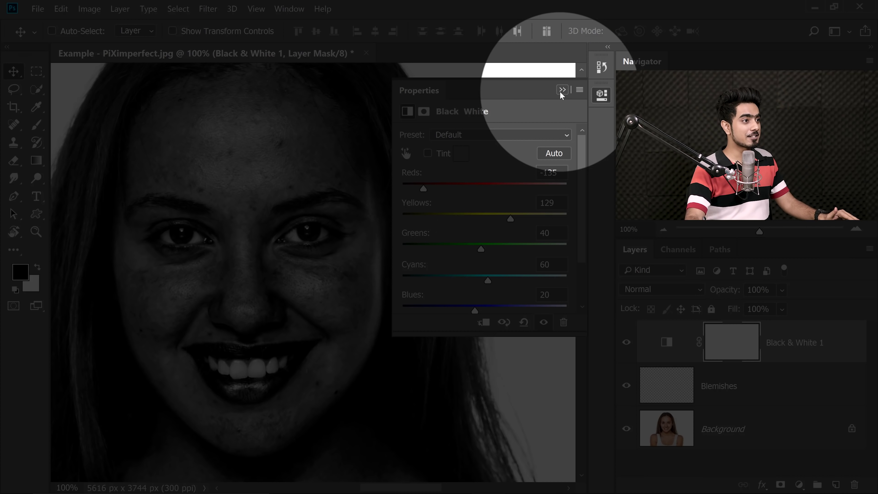
Step: Collapse the Black & White properties and make the Blemishes layer active
click(562, 90)
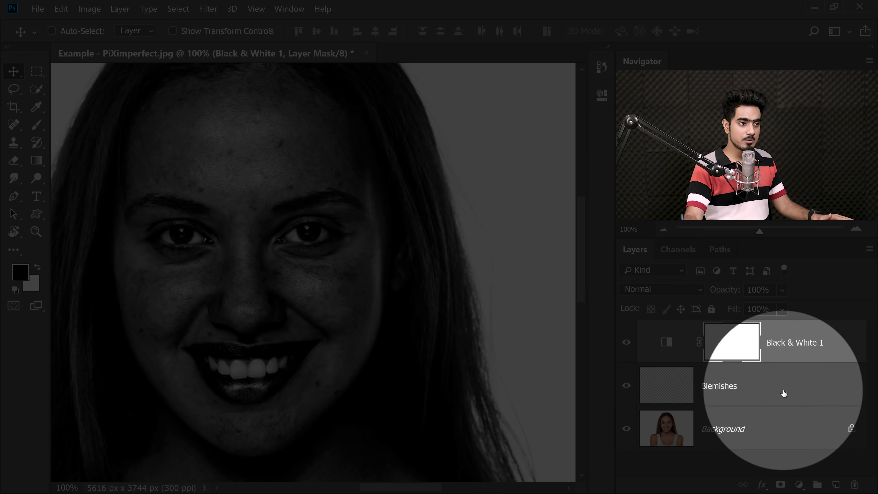
click(768, 393)
key(x)
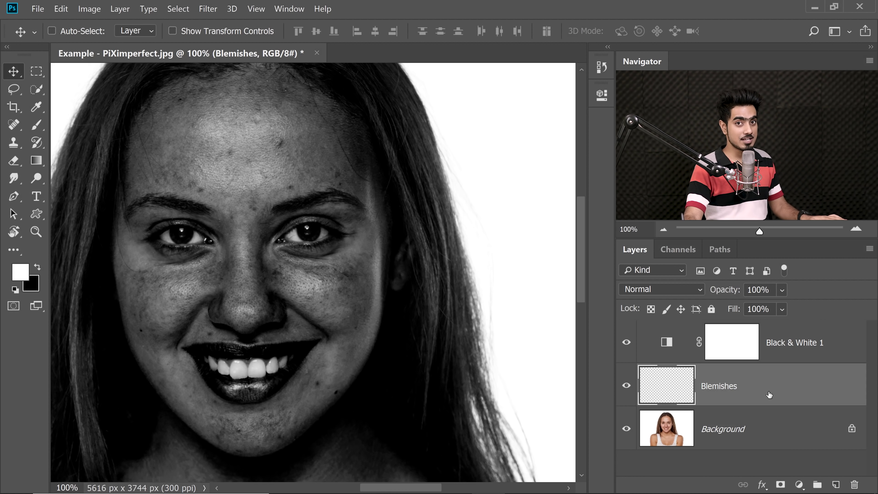
Step: Select the Spot Healing Brush Tool from the healing tools group
click(14, 125)
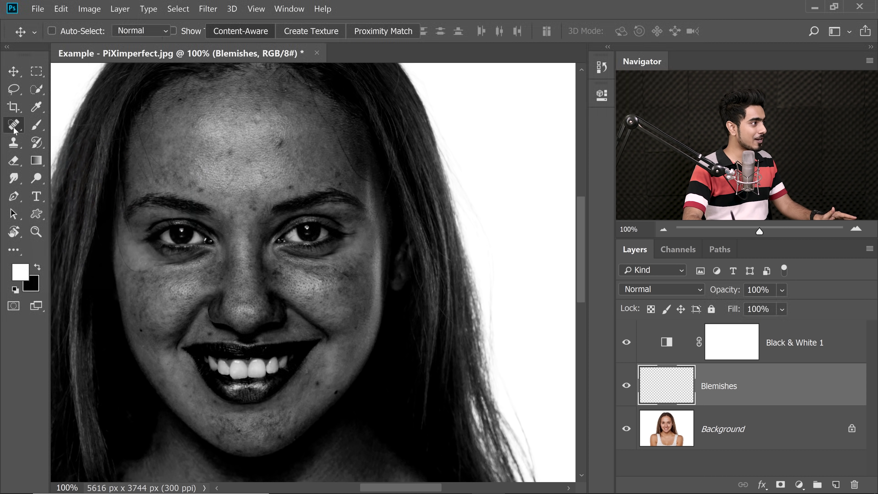
right_click(13, 130)
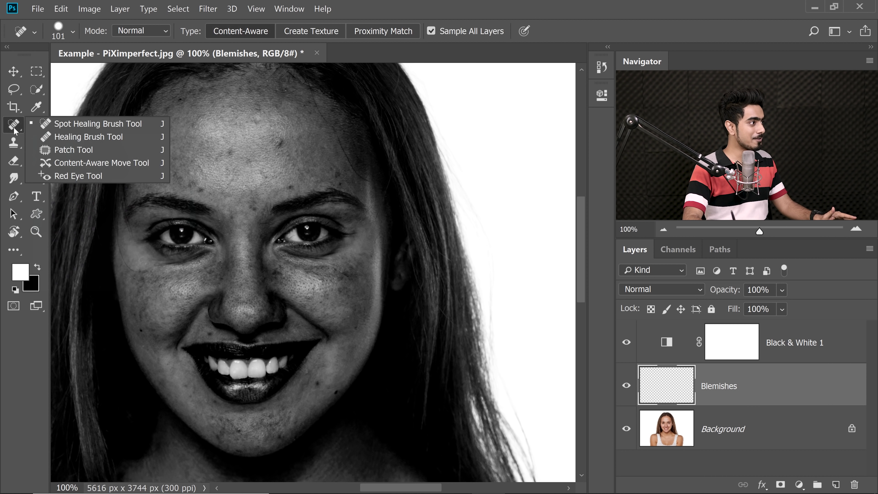
click(67, 125)
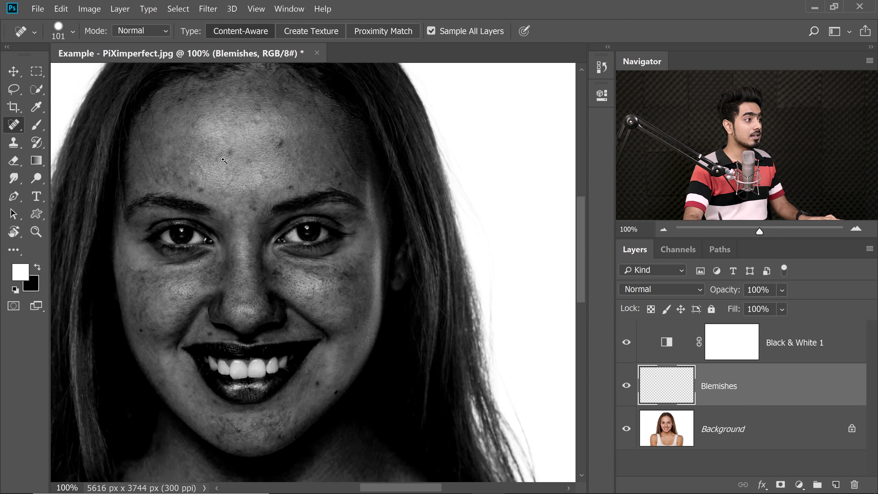
Step: Zoom in on the forehead, heal its dark spot, and enlarge the brush to 46 px
drag(224, 160, 251, 164)
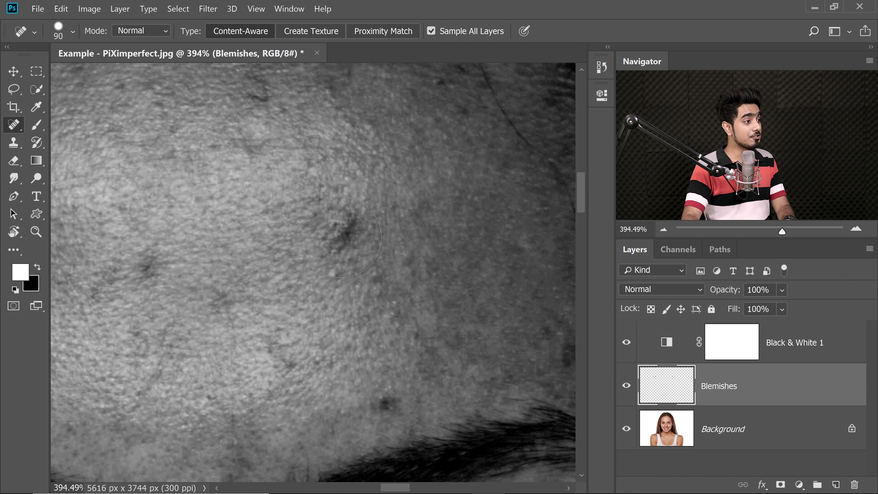
click(341, 237)
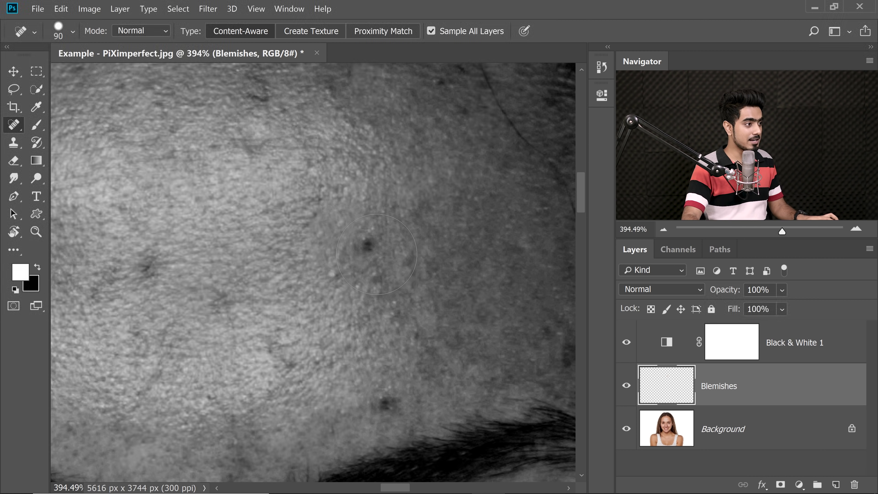
scroll(377, 254, down, 3)
scroll(224, 263, up, 2)
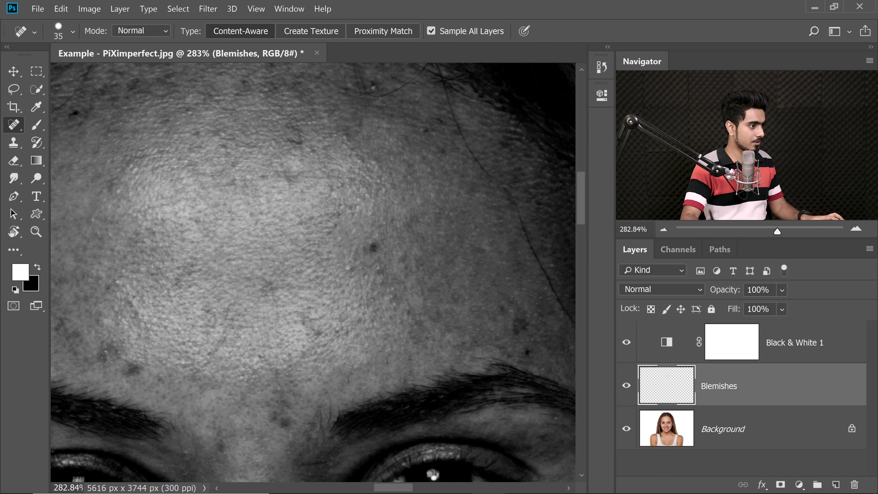
scroll(195, 323, left, 3)
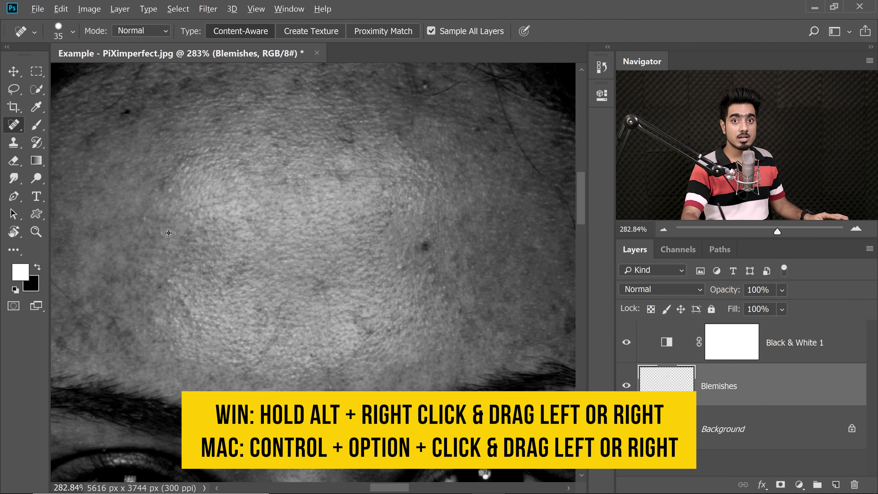
mouse_move(314, 241)
mouse_down()
mouse_move(380, 239)
mouse_move(331, 239)
mouse_move(342, 238)
mouse_up()
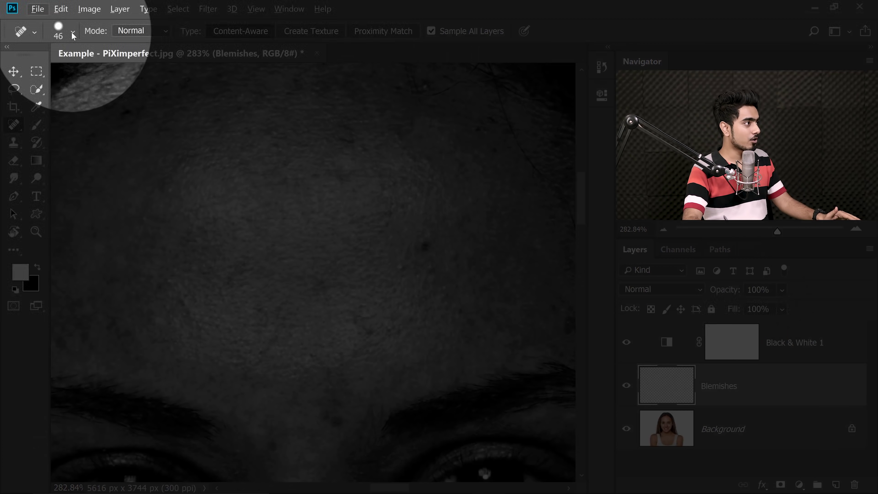
Step: Set the Spot Healing Brush's size control to Pen Pressure
click(72, 31)
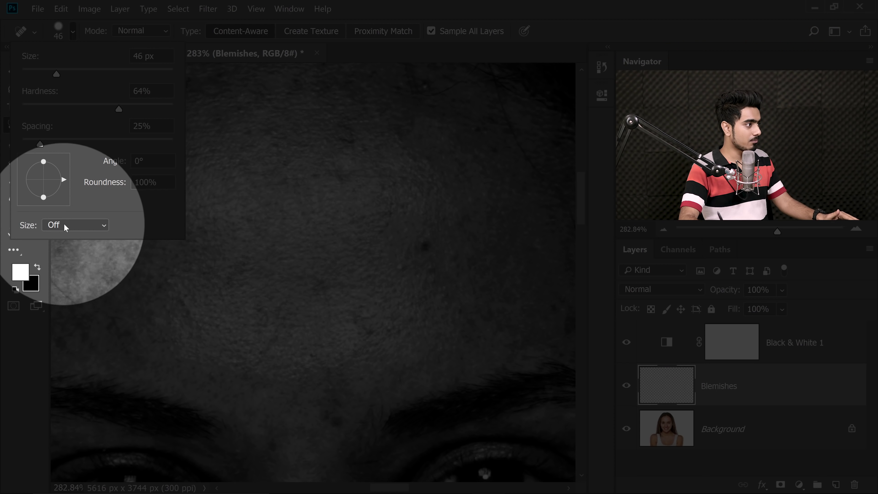
click(65, 224)
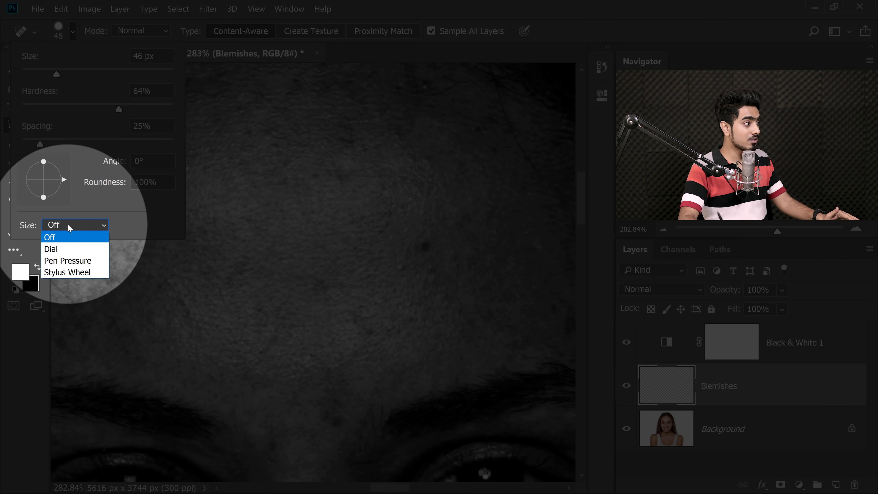
click(68, 260)
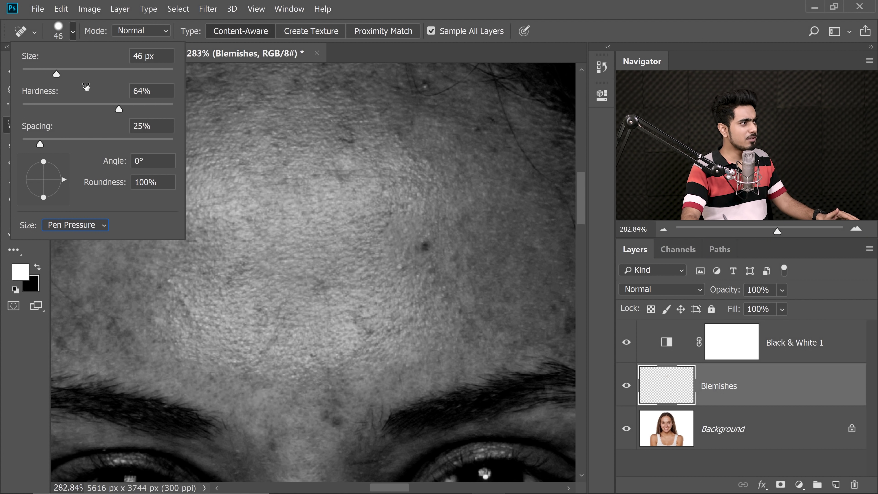
click(72, 38)
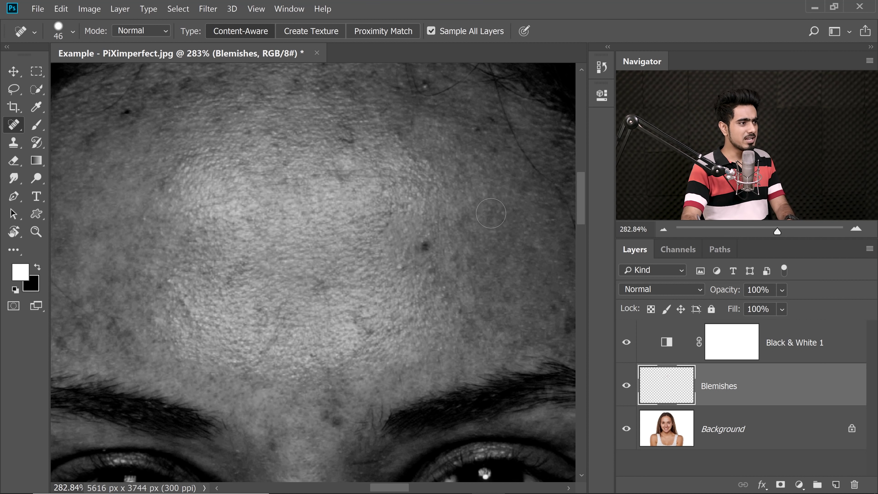
Step: Enlarge the healing brush to 125 px and heal the dark spot and mark on the chin
drag(484, 219, 513, 228)
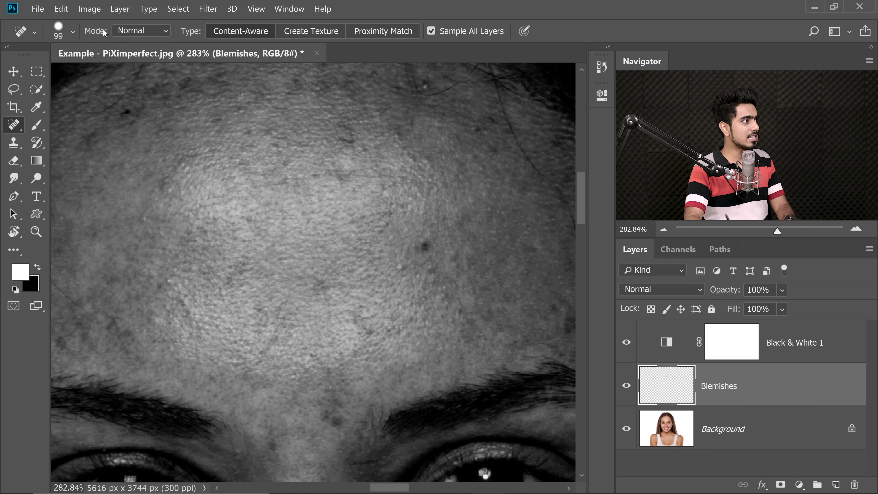
click(73, 32)
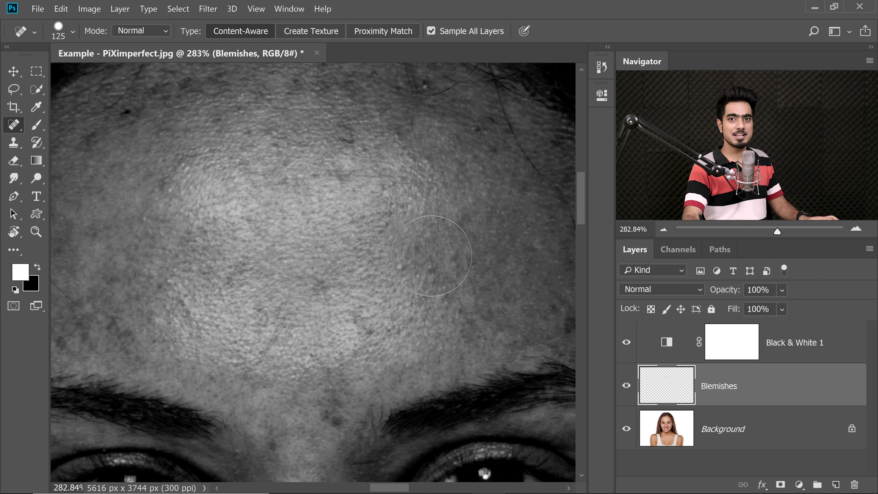
drag(416, 311, 337, 149)
drag(259, 259, 284, 154)
drag(288, 274, 496, 101)
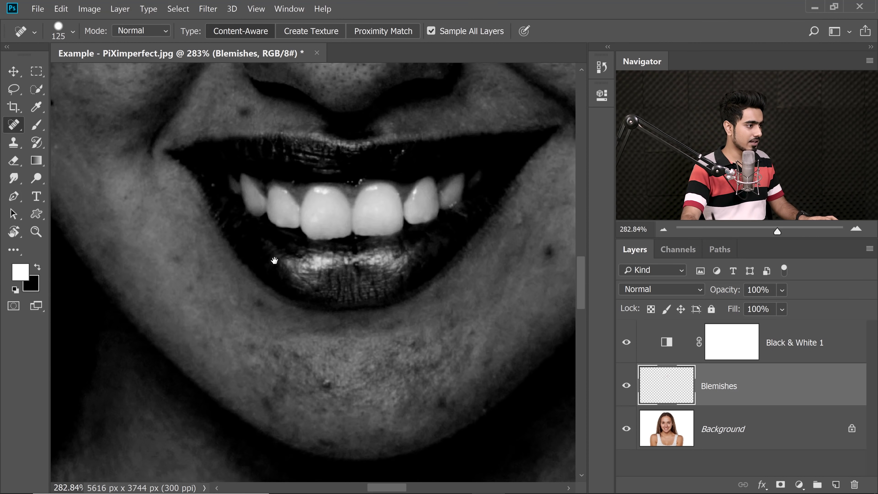
drag(275, 260, 363, 309)
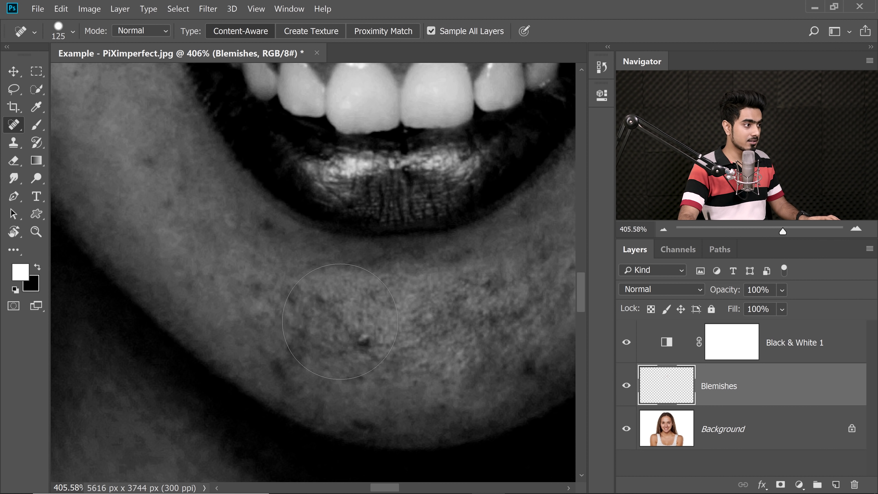
click(340, 322)
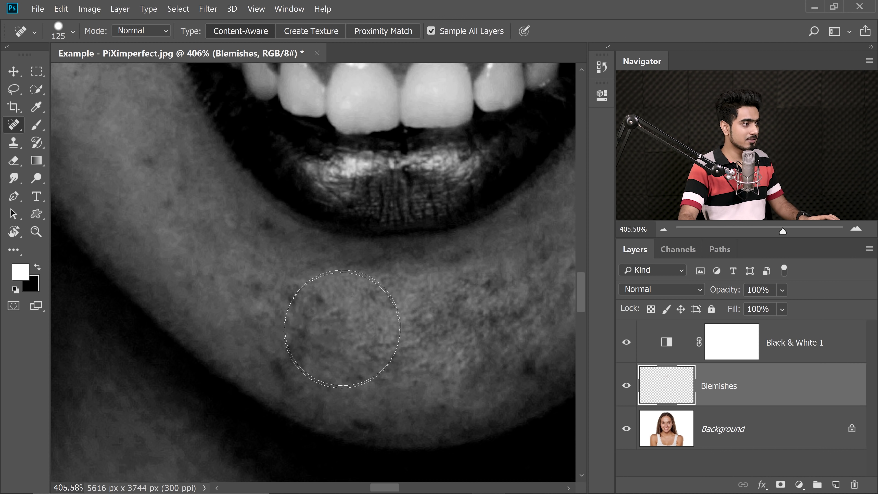
mouse_move(319, 345)
mouse_down()
mouse_move(311, 351)
mouse_move(317, 333)
mouse_up()
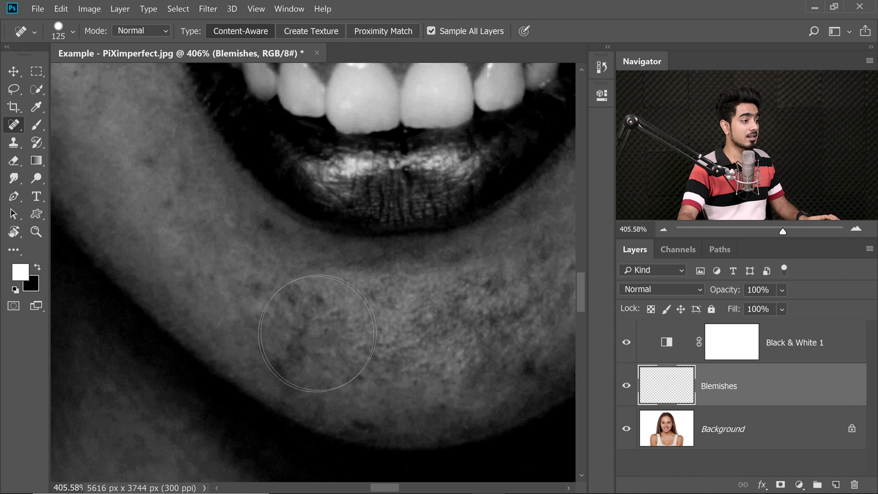
Step: Heal the lines under the eye
scroll(391, 392, down, 5)
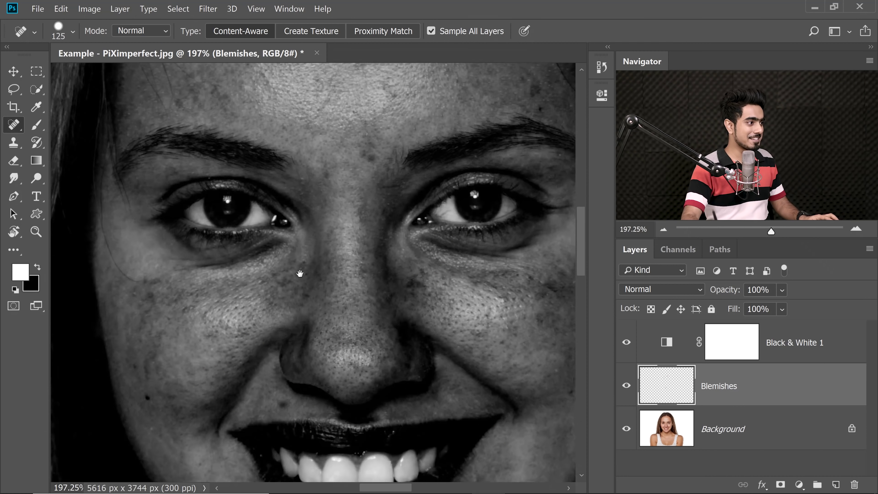
scroll(207, 273, up, 4)
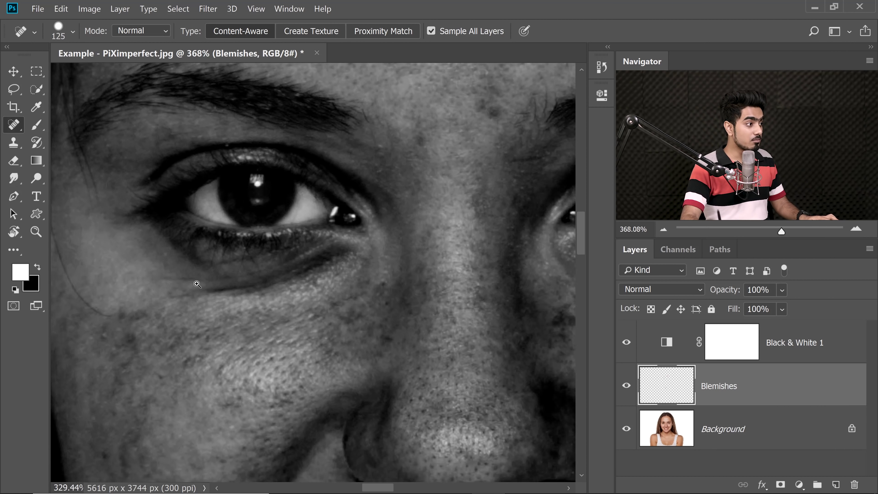
scroll(197, 284, down, 1)
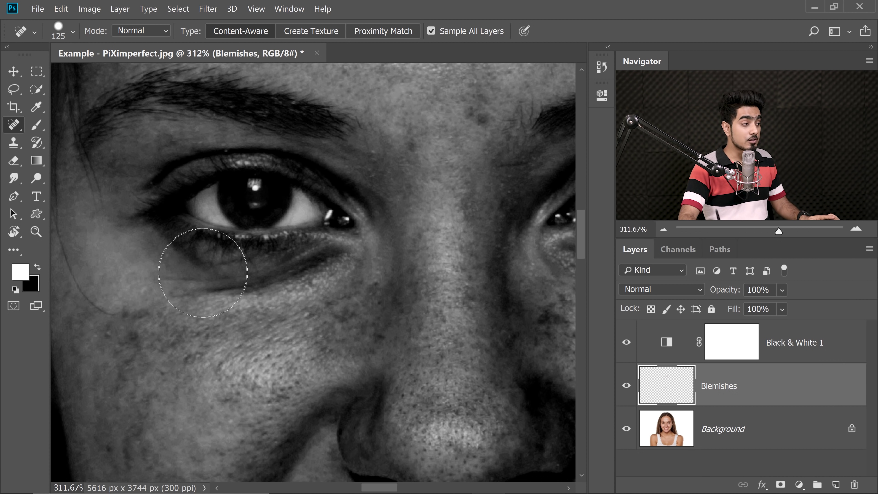
drag(162, 278, 263, 275)
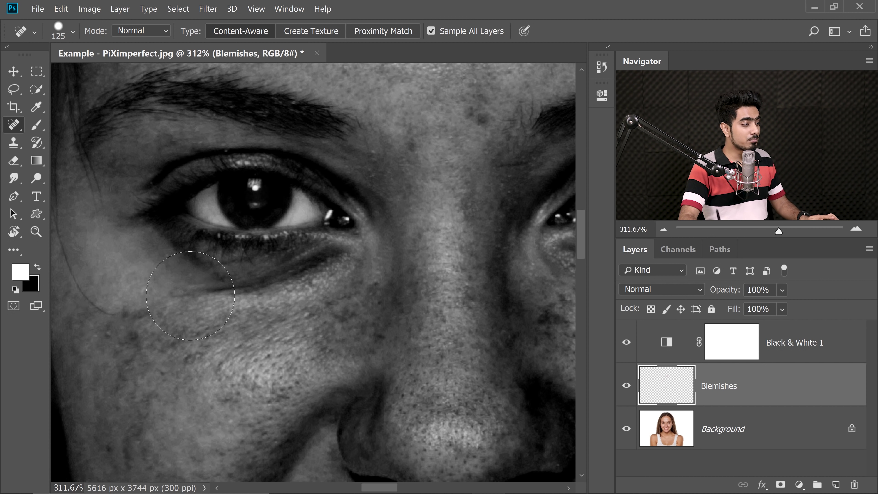
mouse_move(187, 294)
mouse_down()
mouse_move(251, 284)
mouse_move(281, 313)
mouse_up()
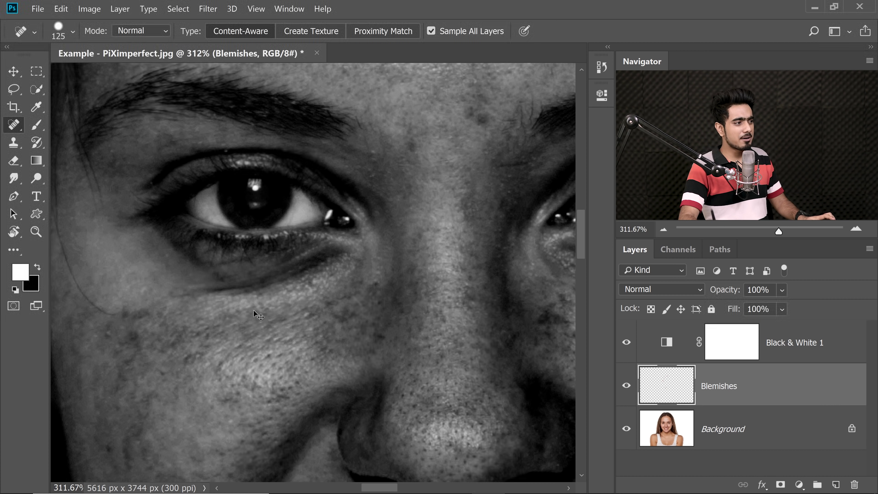
Step: Heal the dark spot on the forehead
drag(466, 129, 367, 295)
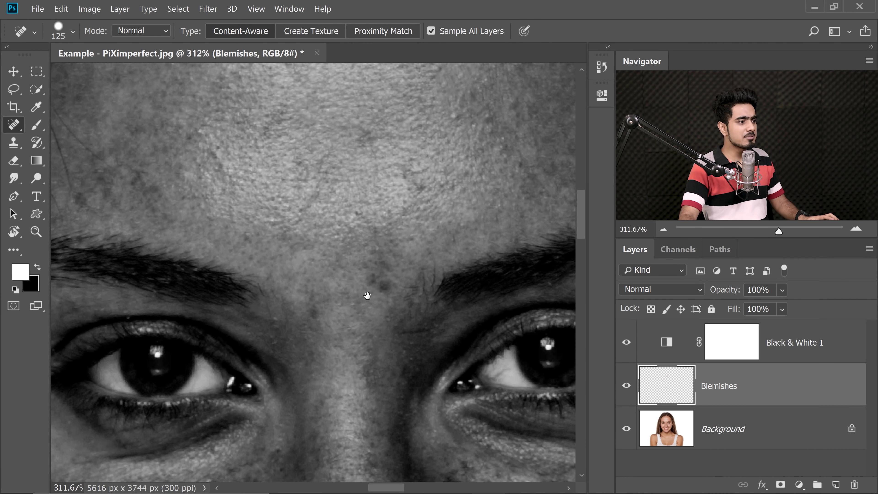
click(385, 290)
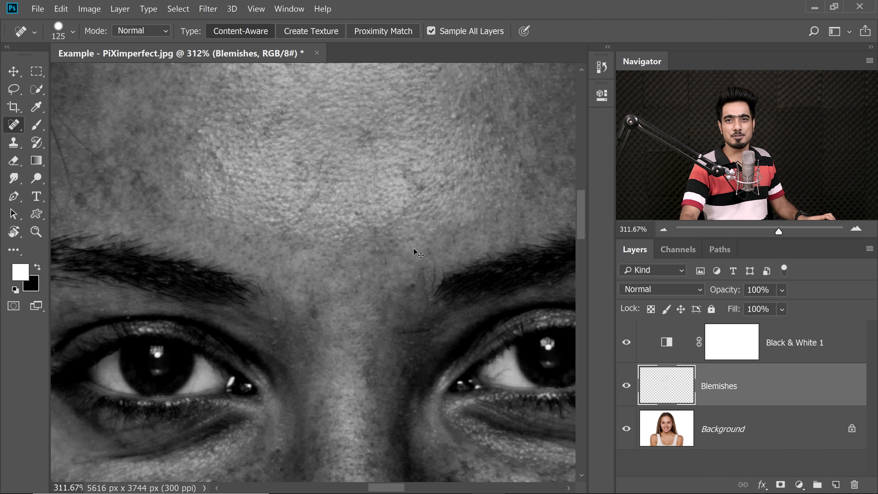
scroll(415, 253, up, 5)
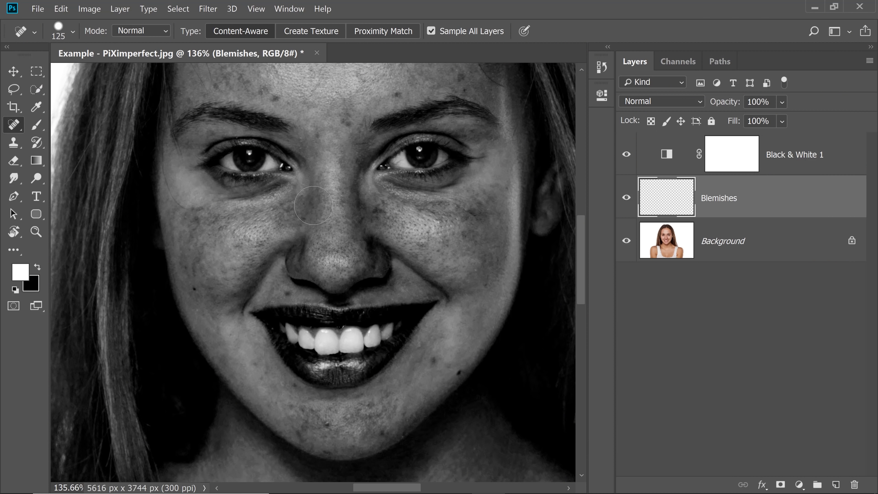
Step: Turn the brush size control from Pen Pressure to Off
click(72, 31)
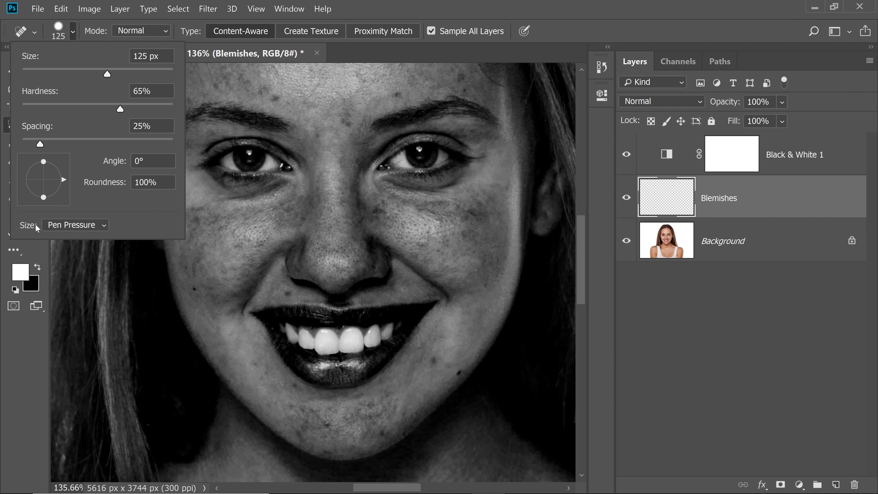
click(61, 223)
click(62, 239)
click(515, 10)
Step: Heal the two spots above the eyebrow, the large hairline spot and two cheek blemishes
drag(374, 119, 330, 230)
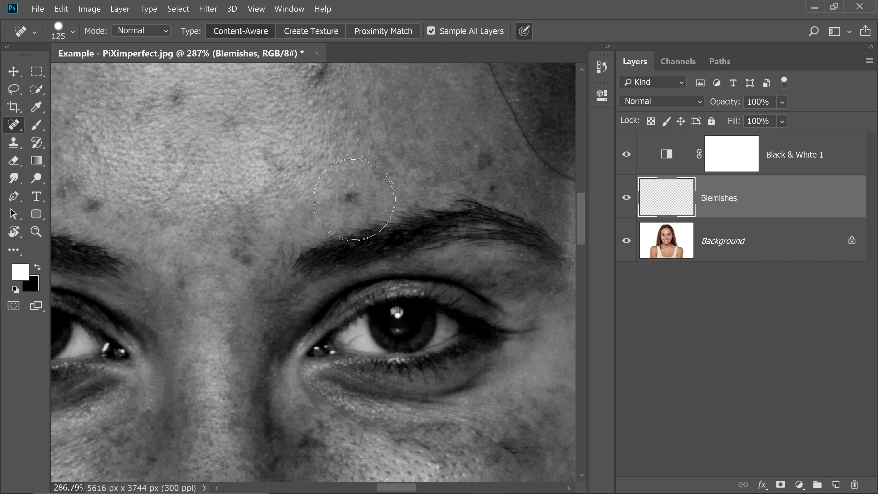
click(352, 197)
click(485, 163)
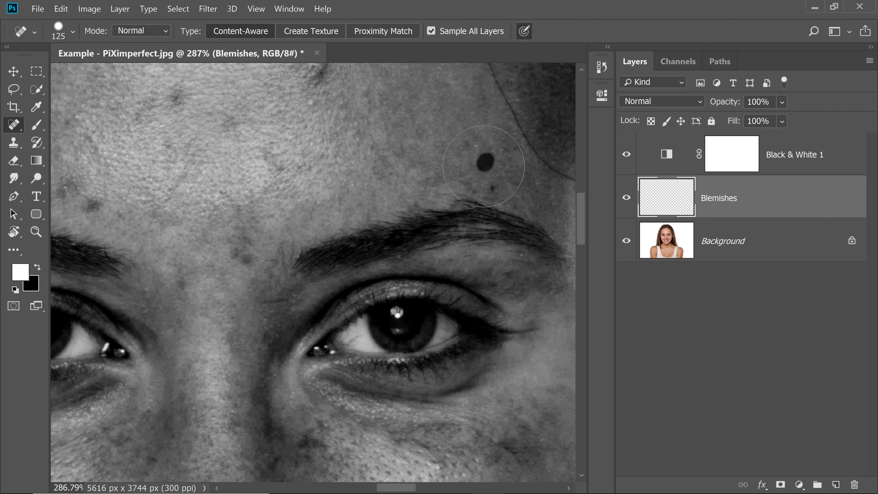
mouse_move(446, 294)
mouse_down()
mouse_move(400, 163)
mouse_move(373, 123)
mouse_up()
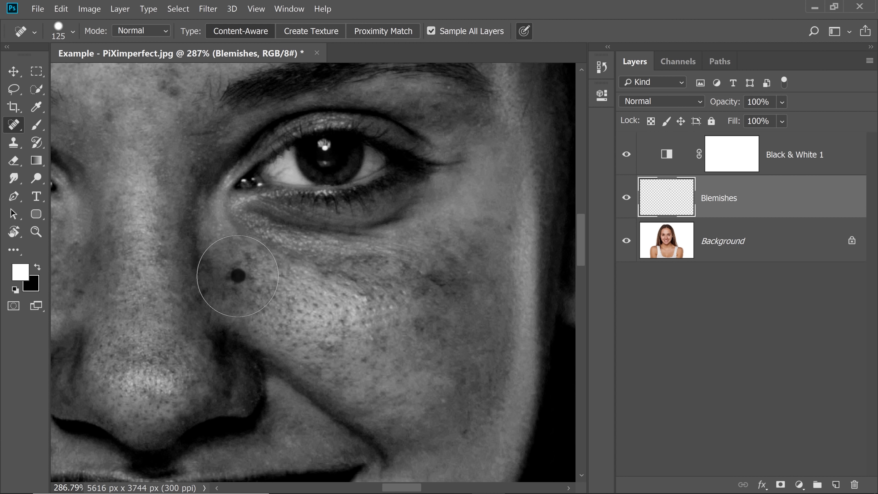
click(251, 281)
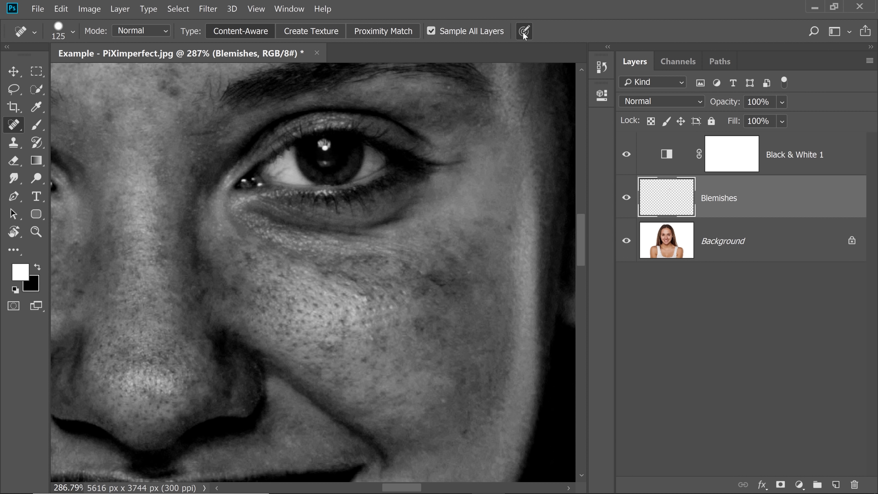
drag(429, 307, 425, 321)
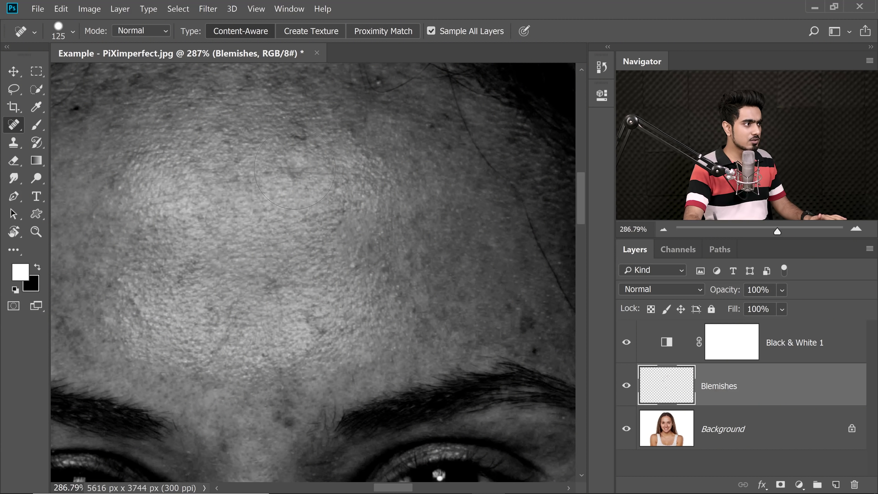
Step: Heal a small spot on the forehead, then open the Edit menu
click(290, 172)
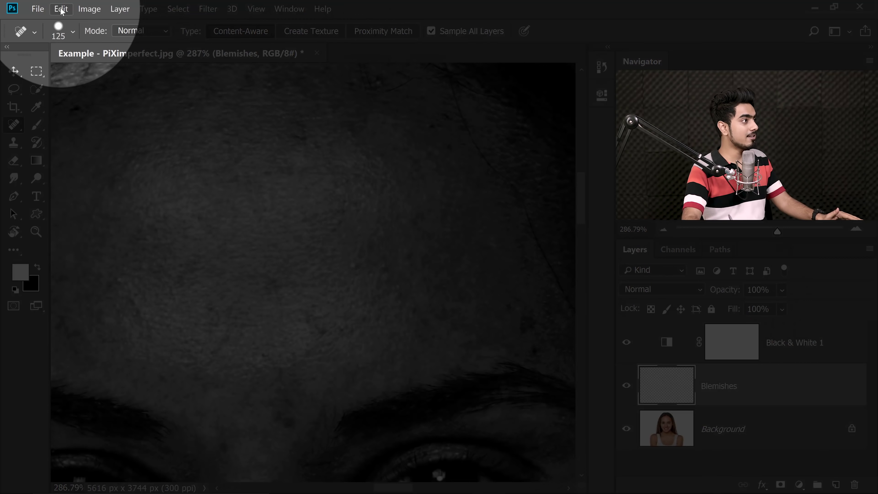
click(61, 9)
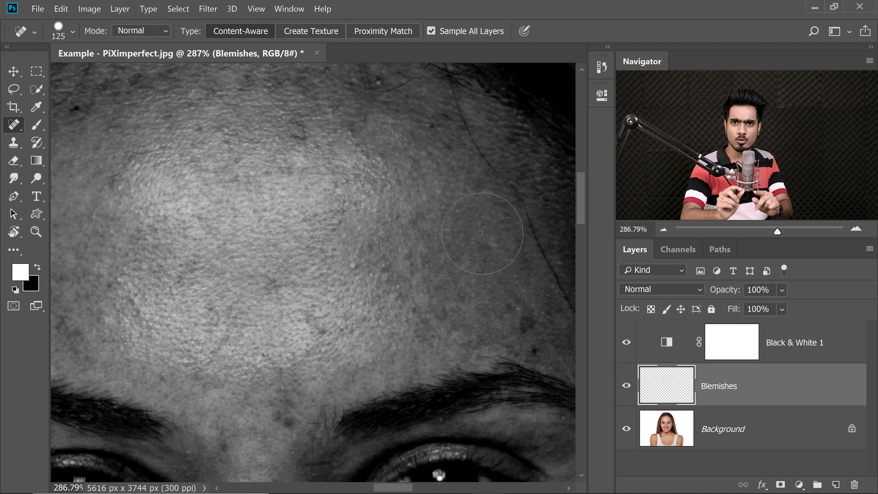
Step: Heal the dark spot beside the brow
drag(447, 176, 419, 234)
drag(450, 260, 437, 266)
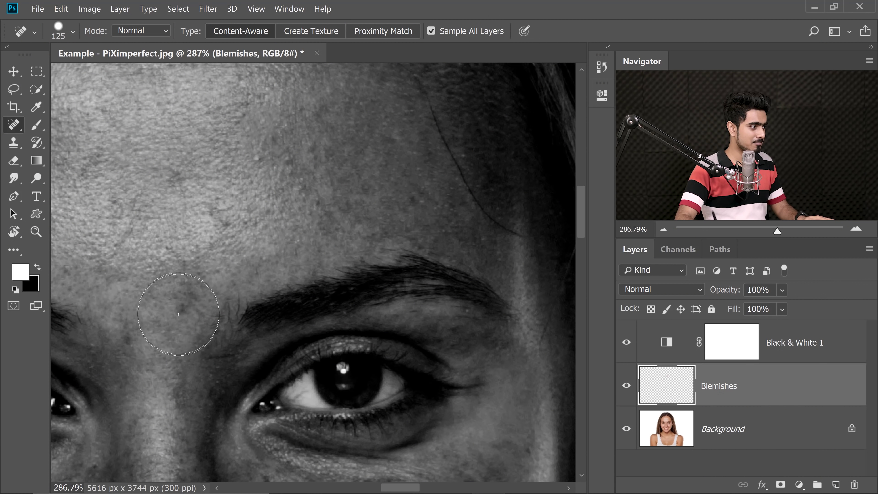
click(180, 309)
scroll(183, 313, left, 2)
click(156, 324)
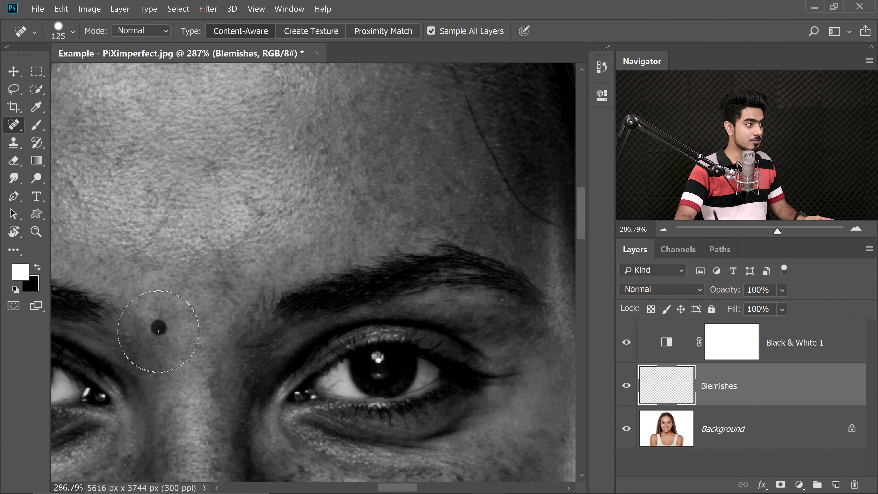
scroll(207, 315, down, 2)
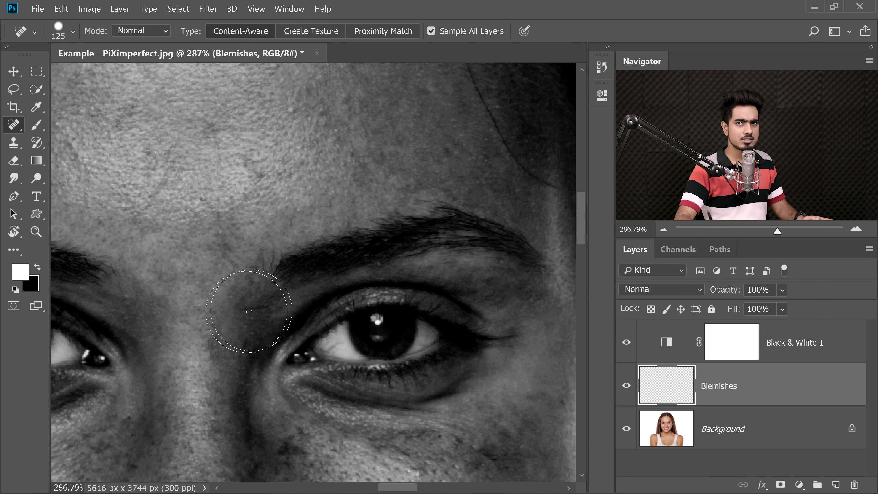
Step: Remove the stray hair crossing the forehead
drag(366, 253, 286, 351)
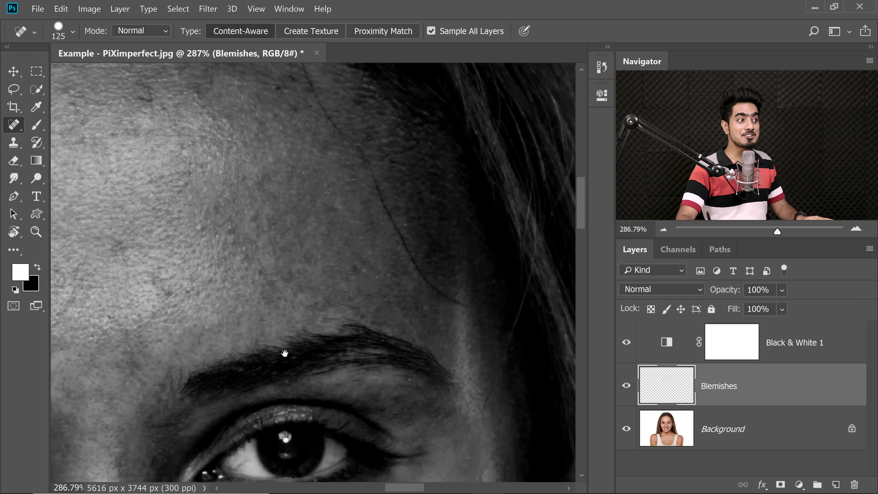
drag(319, 265, 287, 343)
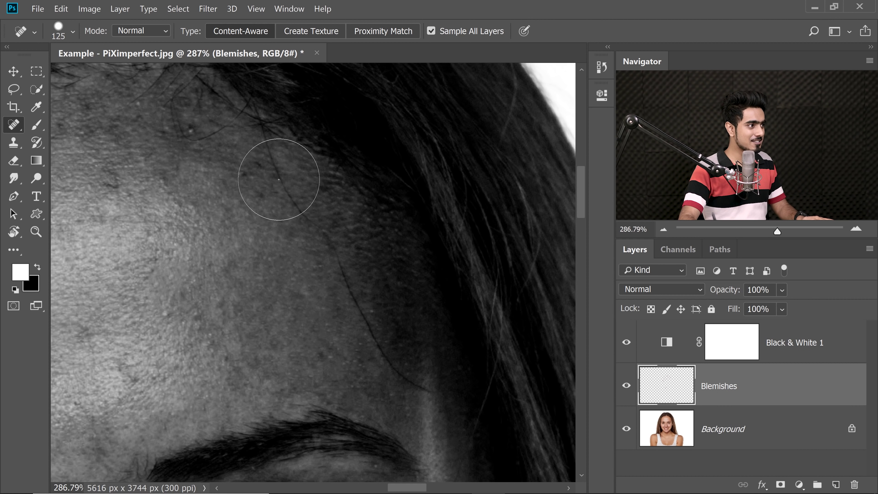
drag(280, 181, 320, 230)
drag(366, 282, 380, 225)
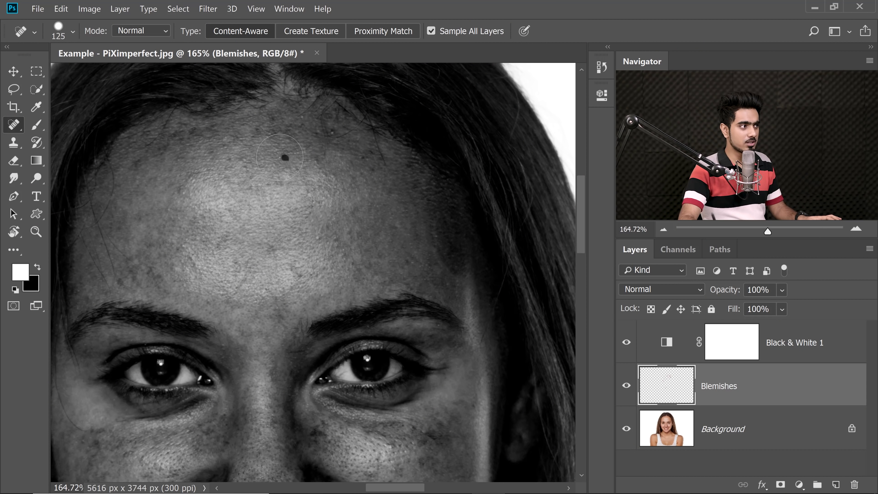
drag(313, 259, 203, 236)
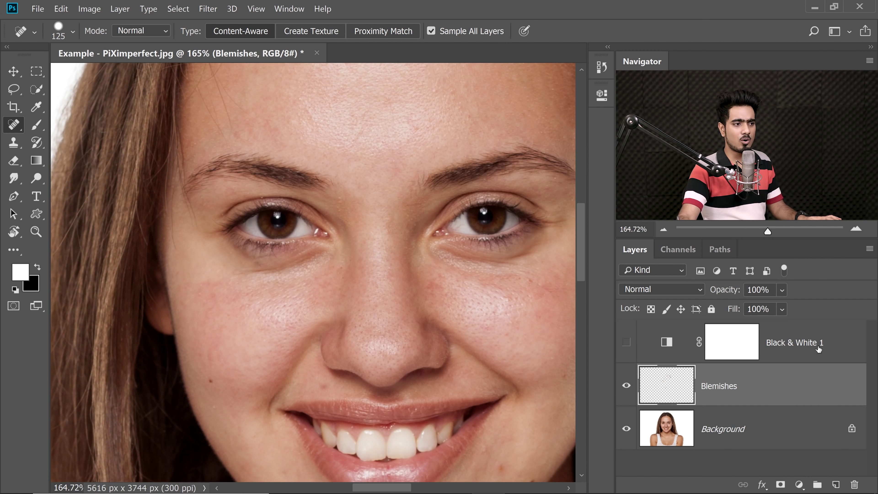
Step: Delete the Black & White 1 layer and make the Blemishes layer visible again
drag(815, 348, 855, 484)
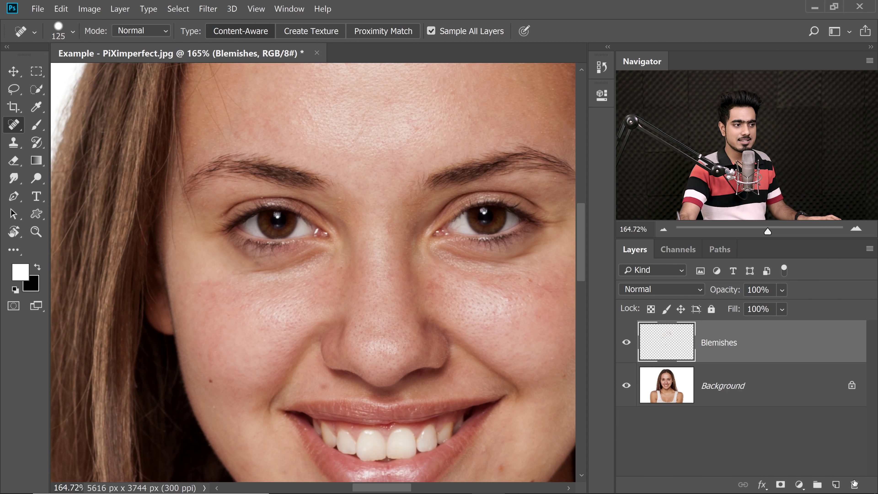
drag(545, 312, 486, 280)
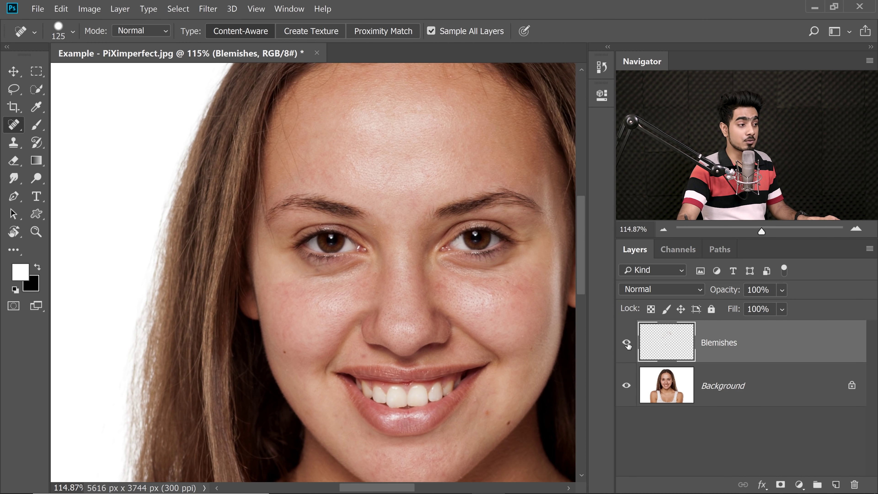
drag(504, 307, 515, 309)
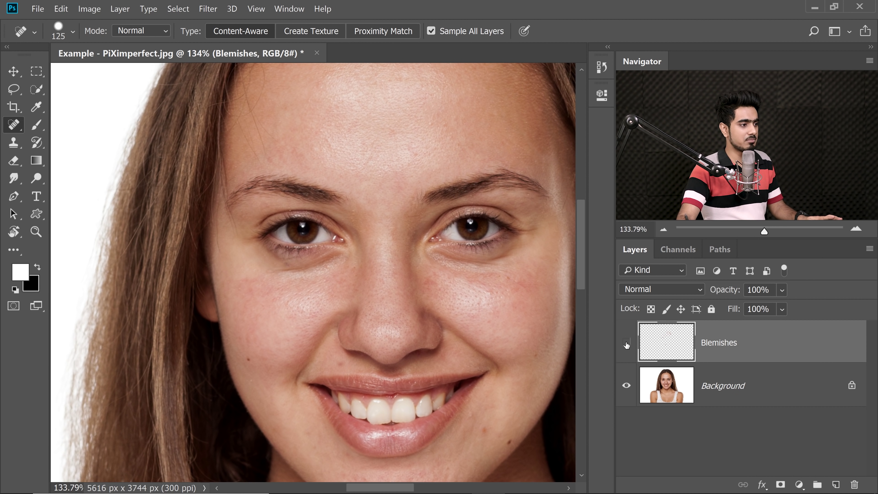
click(626, 342)
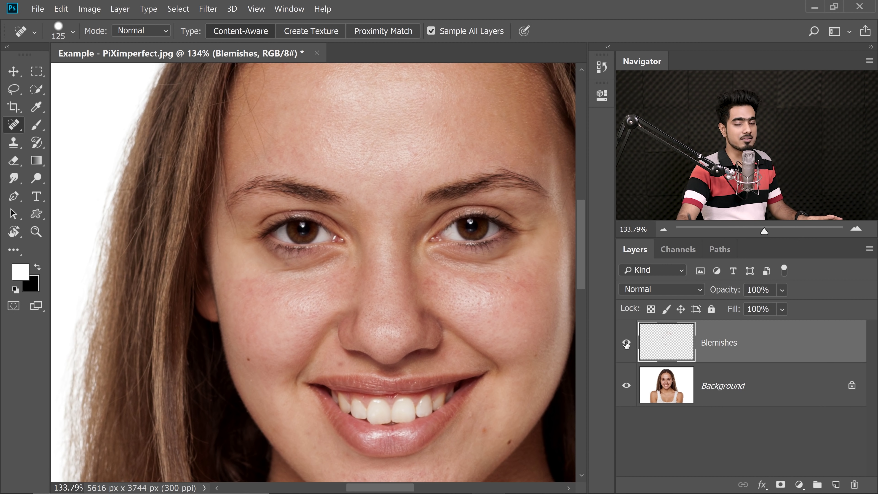